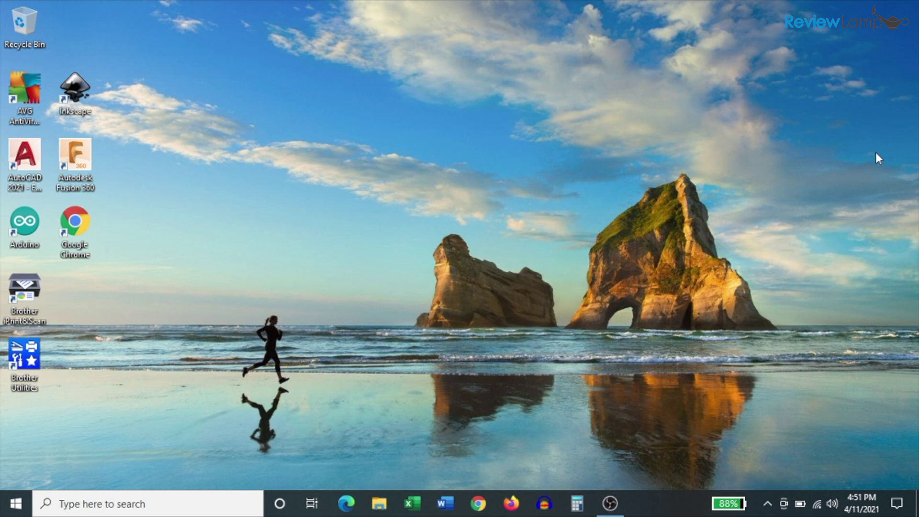
Search 'store' from the Start menu and launch Microsoft Store.
left_click(14, 505)
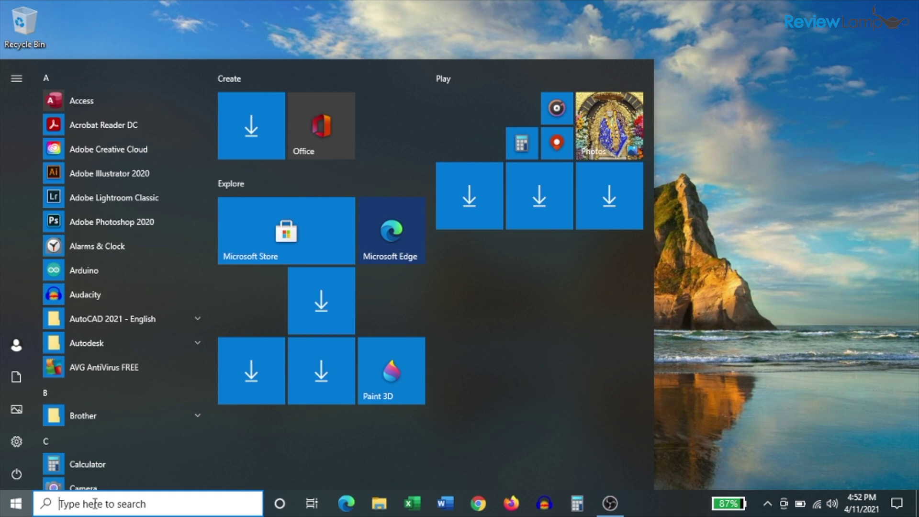
type("sto")
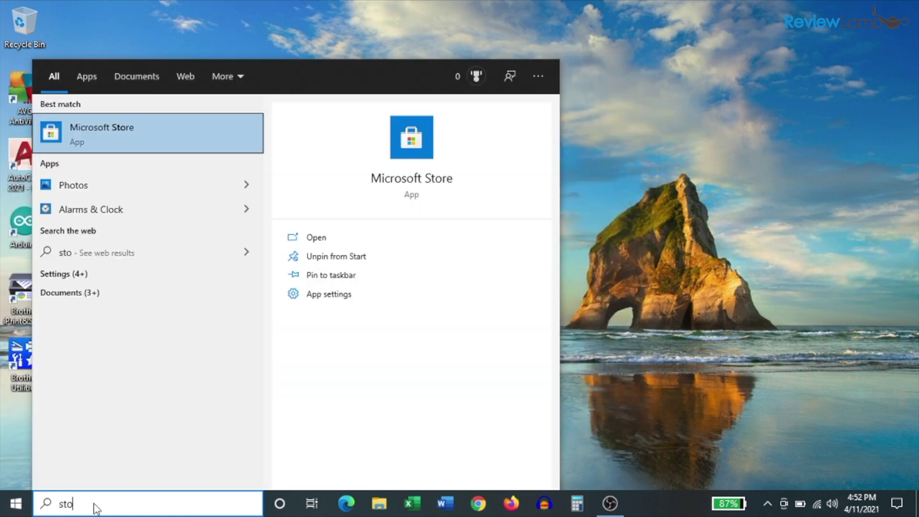
type("re")
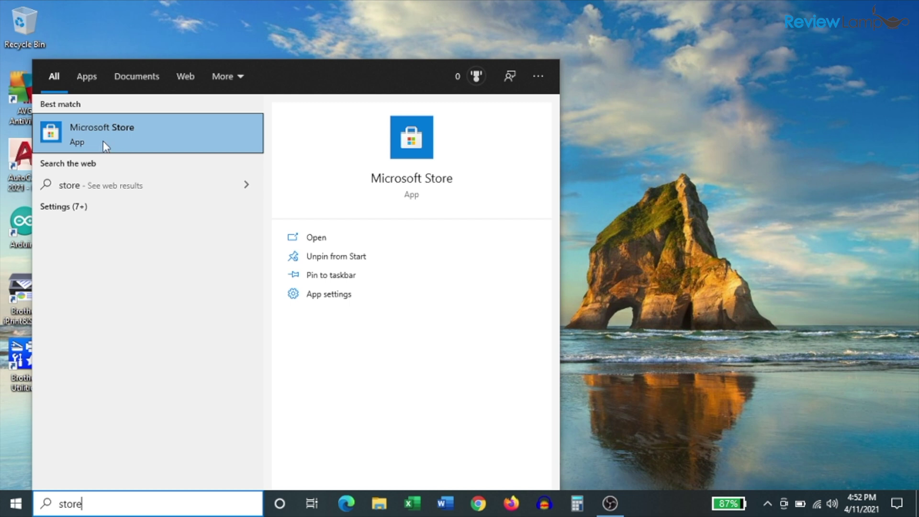
left_click(102, 140)
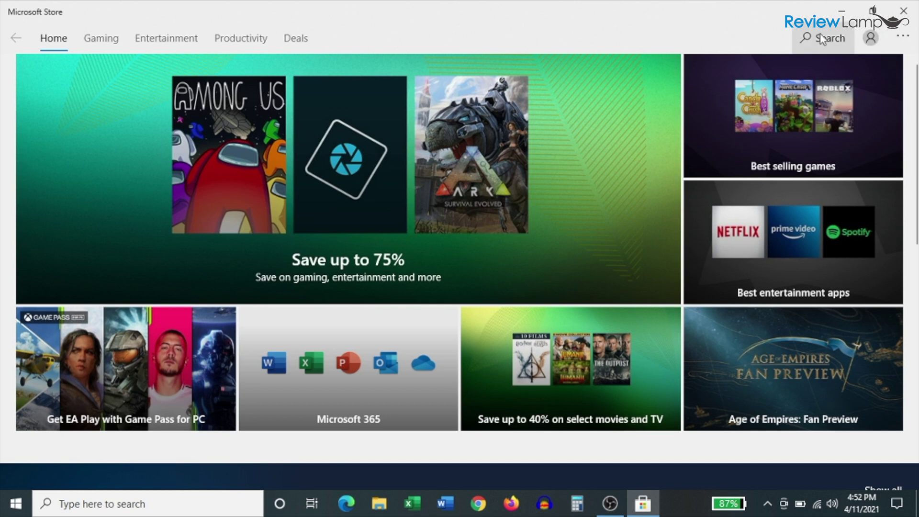
Find the HP Smart app by searching 'hp smart' in Microsoft Store, then install and launch it.
left_click(822, 39)
type("hp smart")
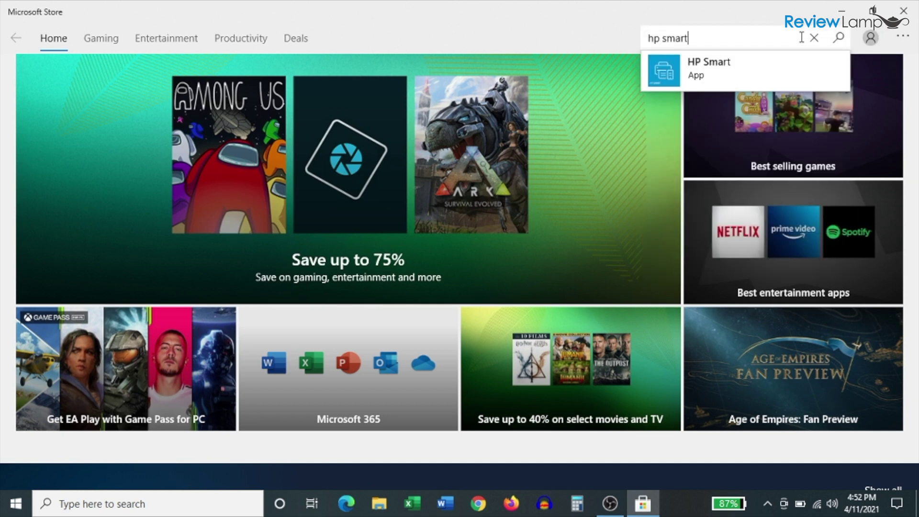
key("Return")
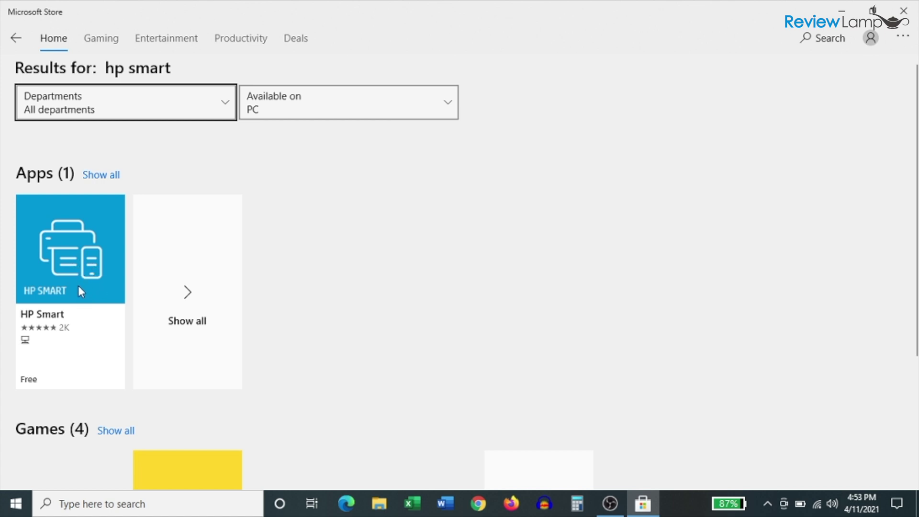
left_click(79, 279)
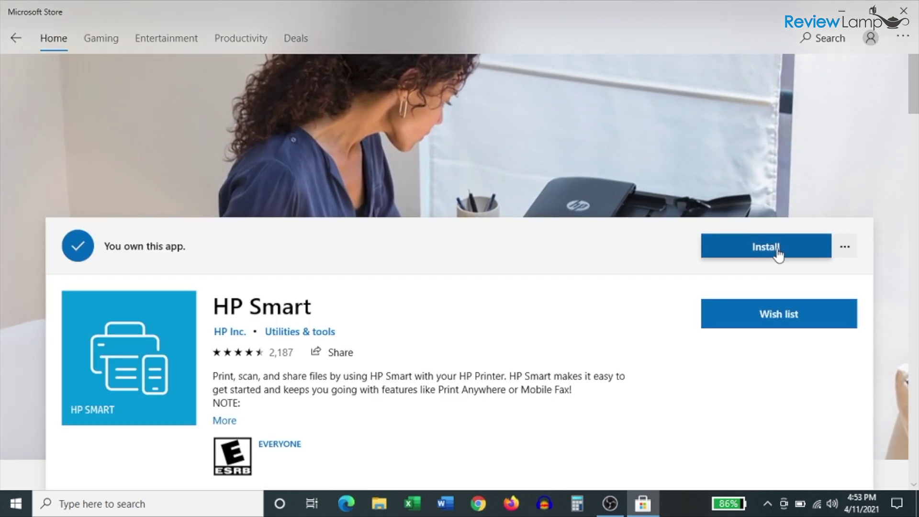
left_click(782, 253)
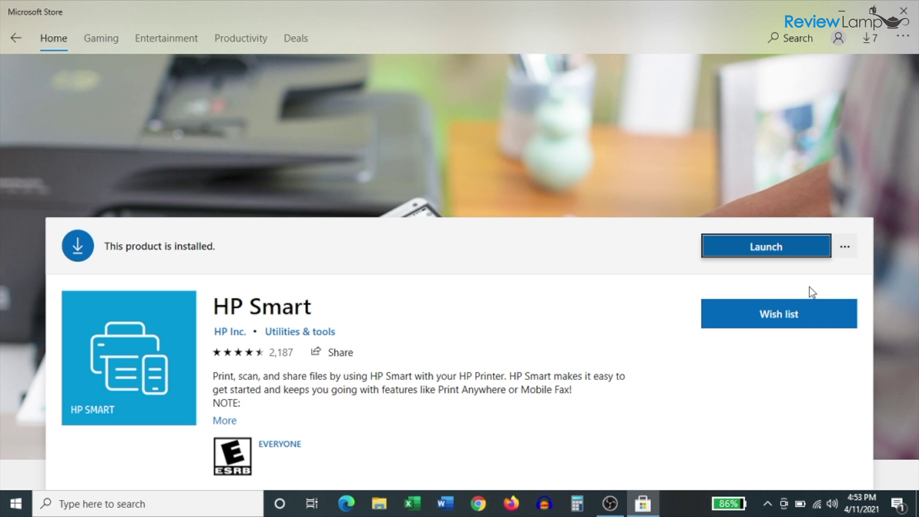
left_click(783, 249)
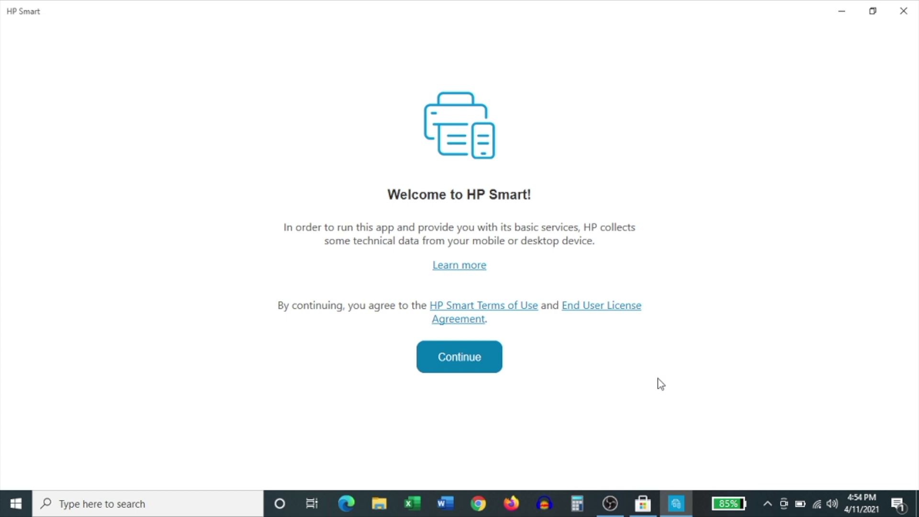
Accept the HP Smart welcome terms and decline sharing usage data with HP.
left_click(477, 366)
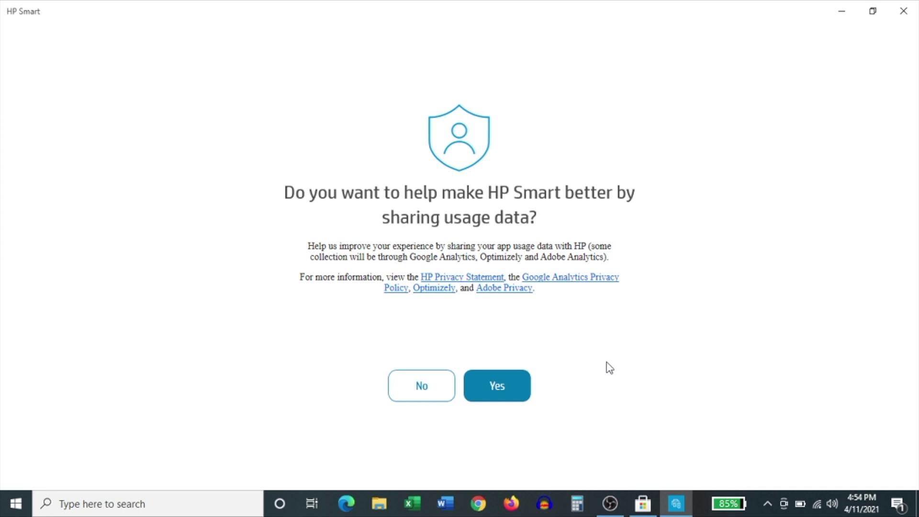
left_click(438, 387)
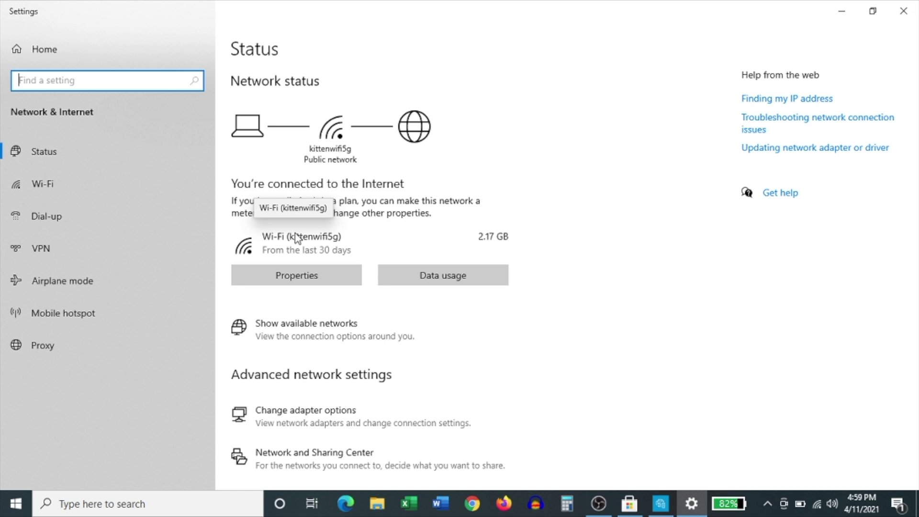
Switch the PC's Wi-Fi from kittenwifi5g to the 2.4 GHz kittenwifi network, then return to HP Smart.
left_click(288, 331)
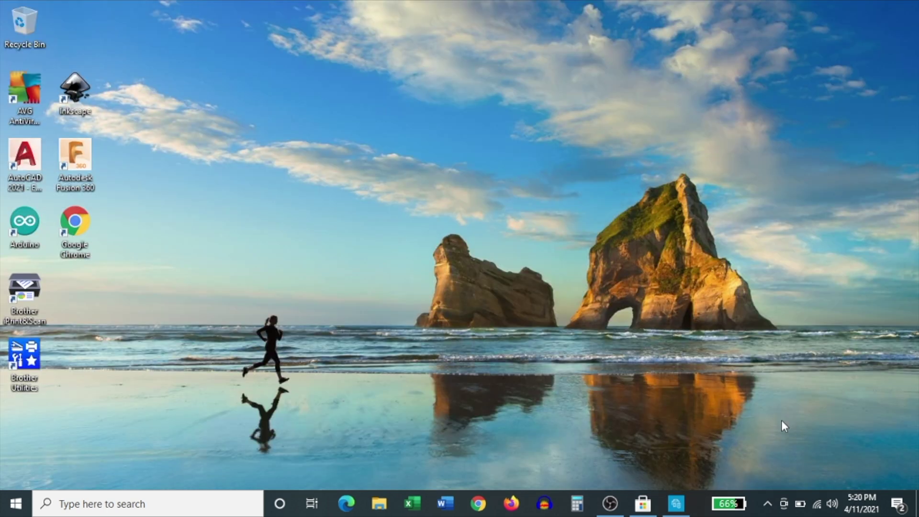
left_click(817, 511)
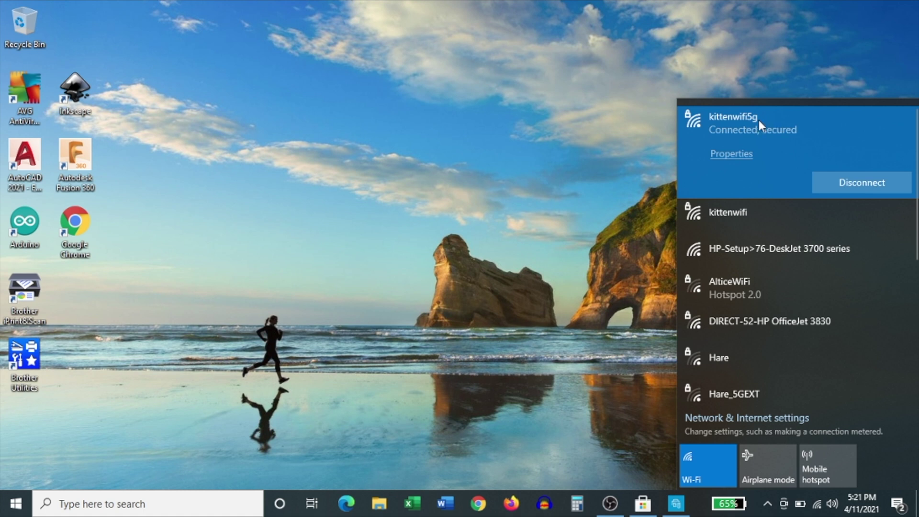
left_click(732, 213)
left_click(829, 217)
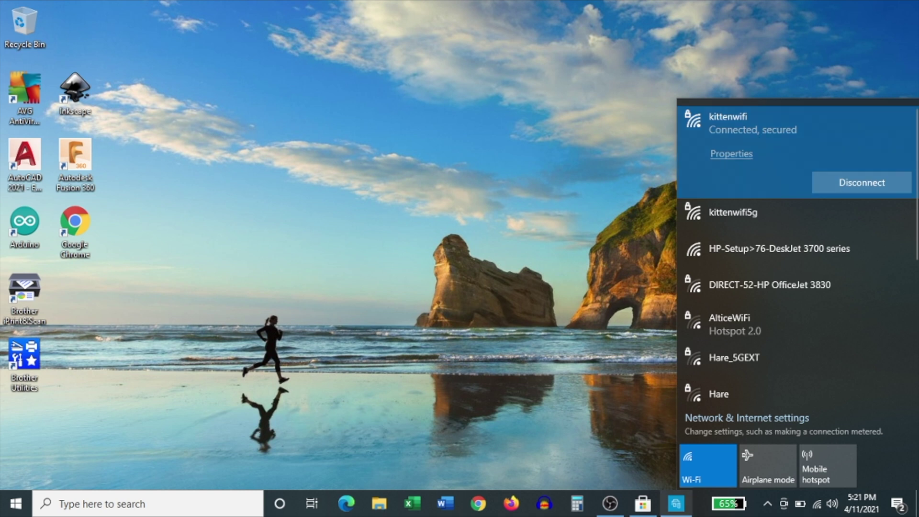
left_click(676, 507)
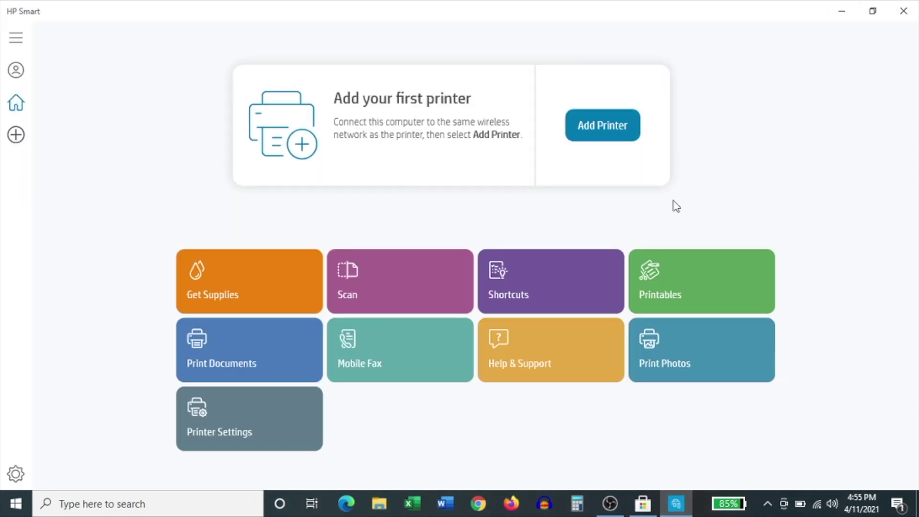
Add a printer and begin guided setup for the HP DeskJet 3700 series.
left_click(617, 136)
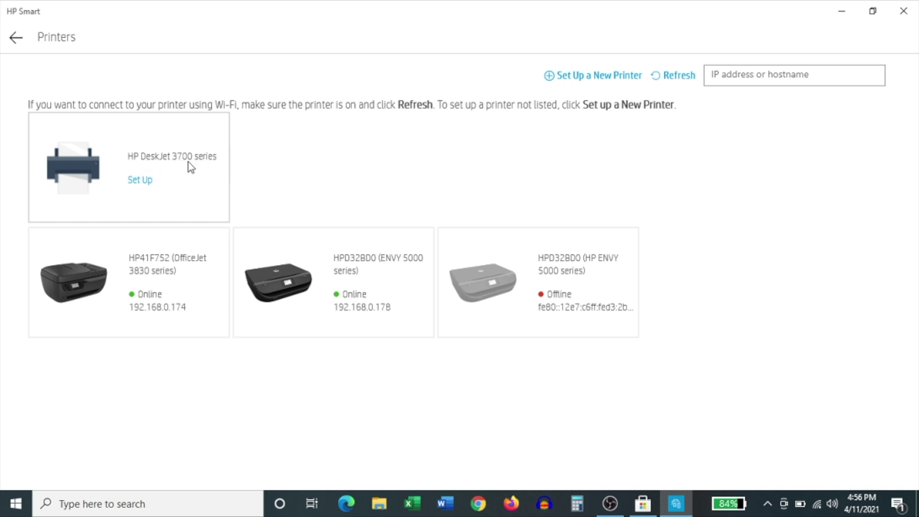
left_click(140, 181)
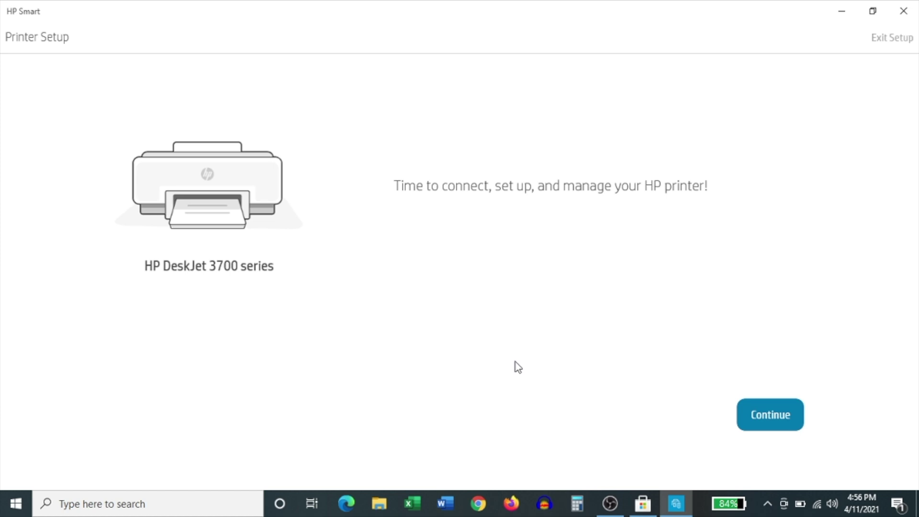
Connect the DeskJet 3700 to kittenwifi by pasting the Wi-Fi password instead of allowing automatic access.
left_click(768, 428)
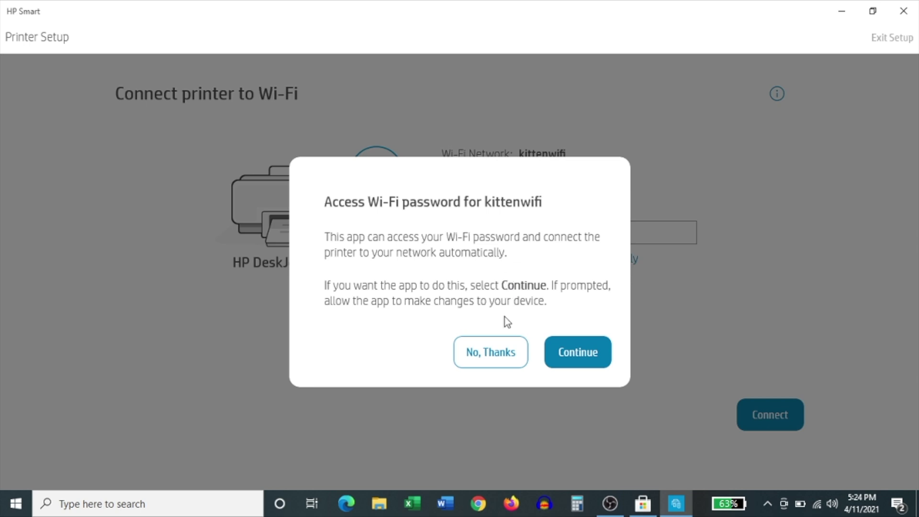
left_click(484, 360)
left_click(459, 228)
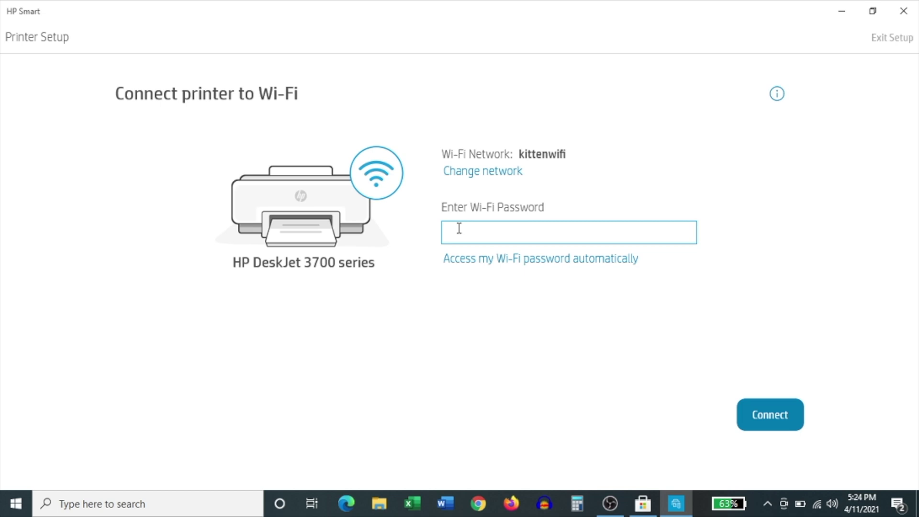
key("ctrl+v")
left_click(764, 409)
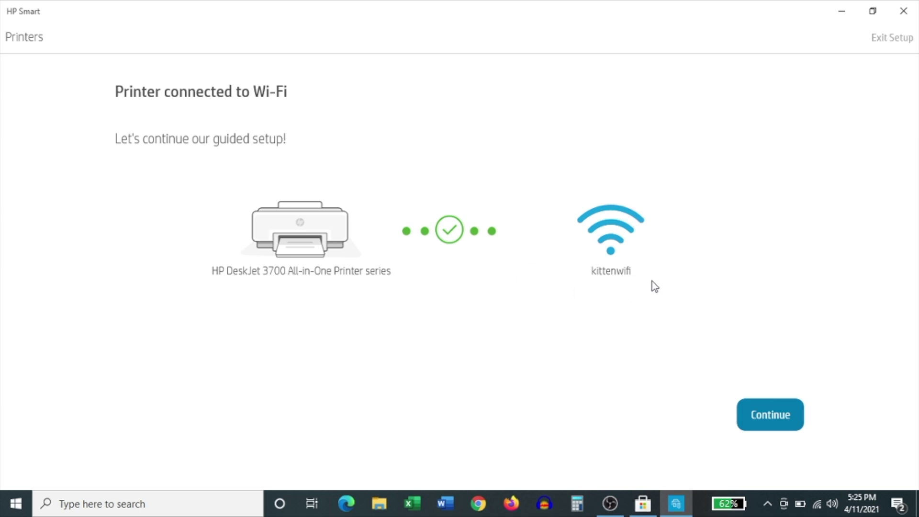
Continue past the Wi-Fi and printing-services confirmations and sign in with an existing HP account.
left_click(768, 413)
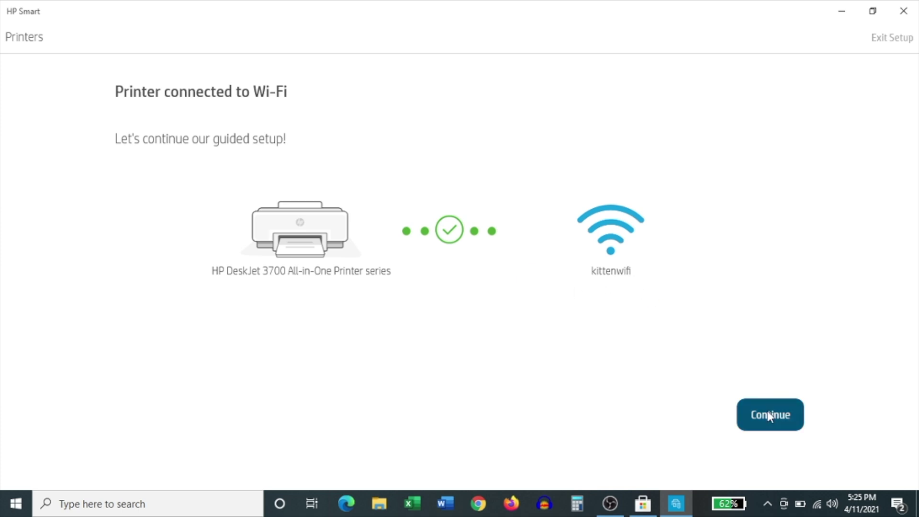
left_click(462, 317)
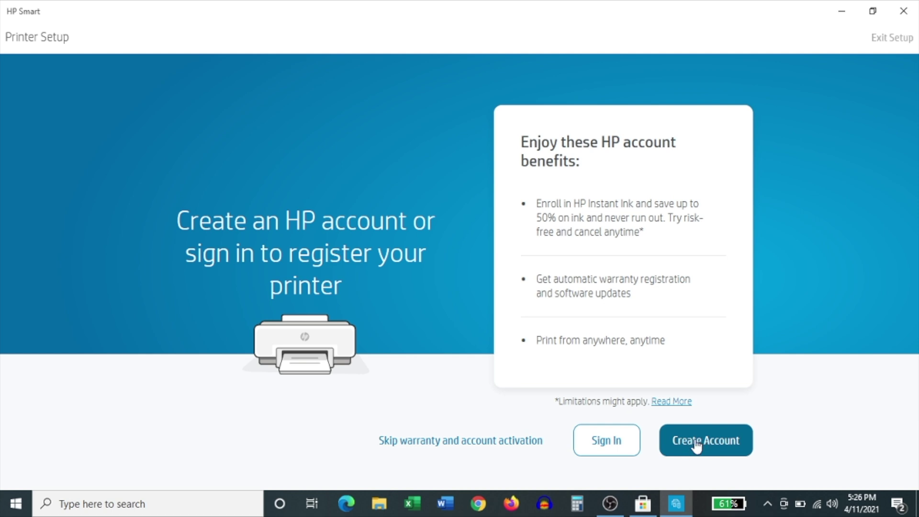
left_click(591, 447)
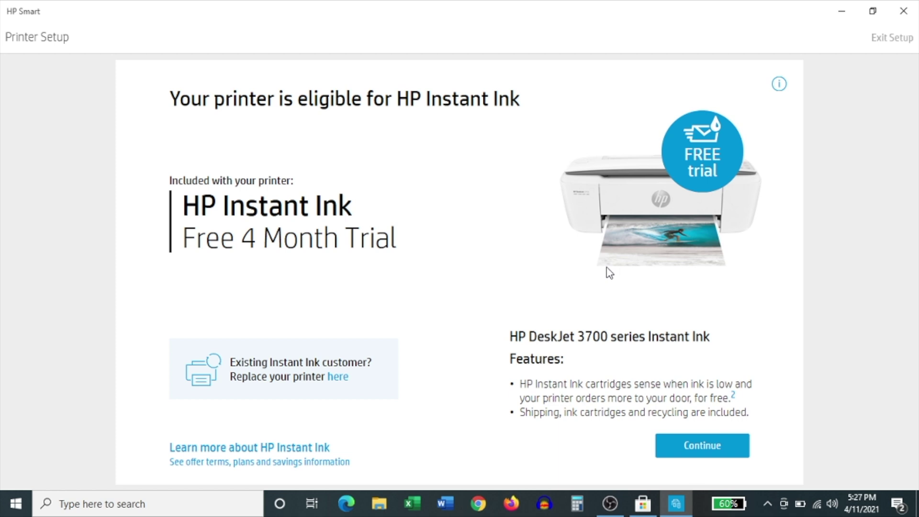
Choose No Instant Ink and confirm declining the HP Instant Ink plan.
left_click(694, 452)
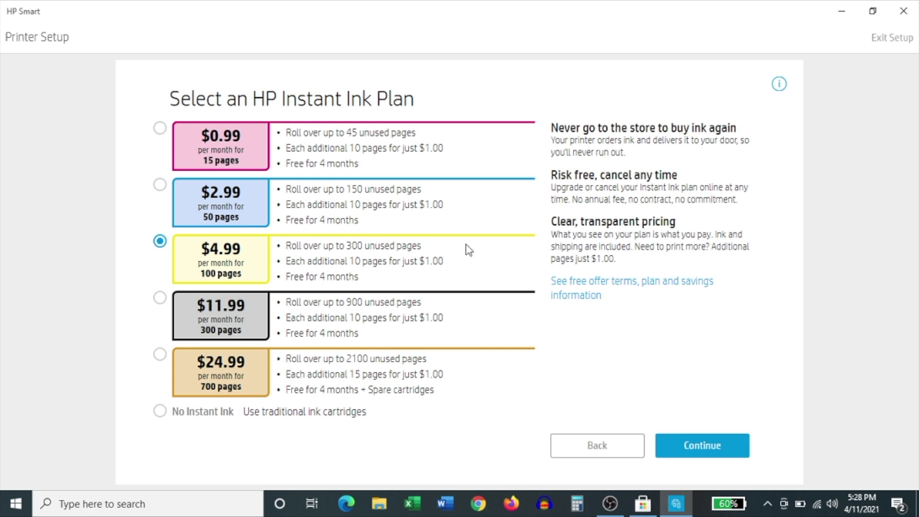
left_click(160, 412)
left_click(687, 448)
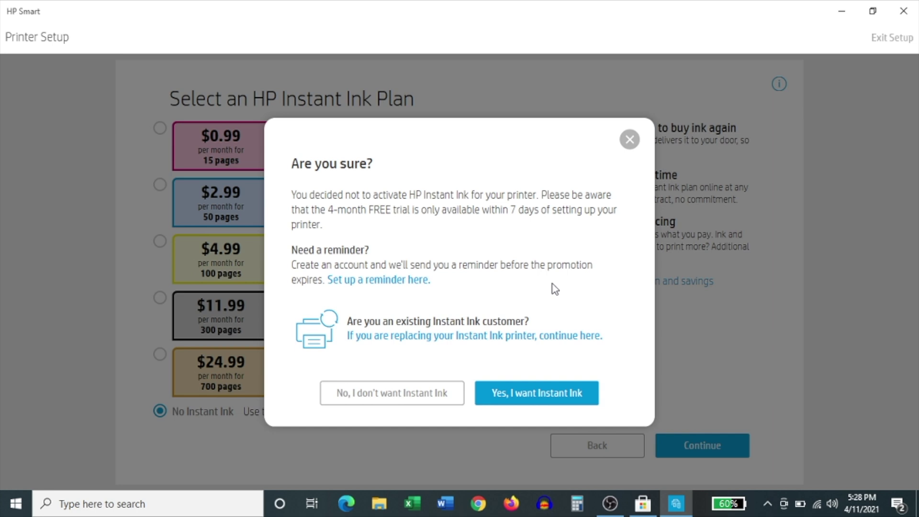
left_click(390, 406)
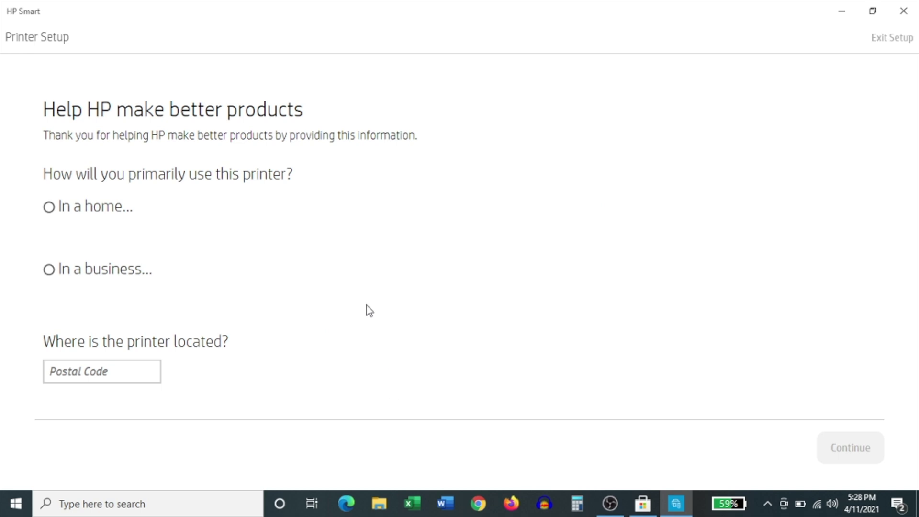
Answer the survey with 'In the home for personal use' and a postal code, then submit.
left_click(50, 208)
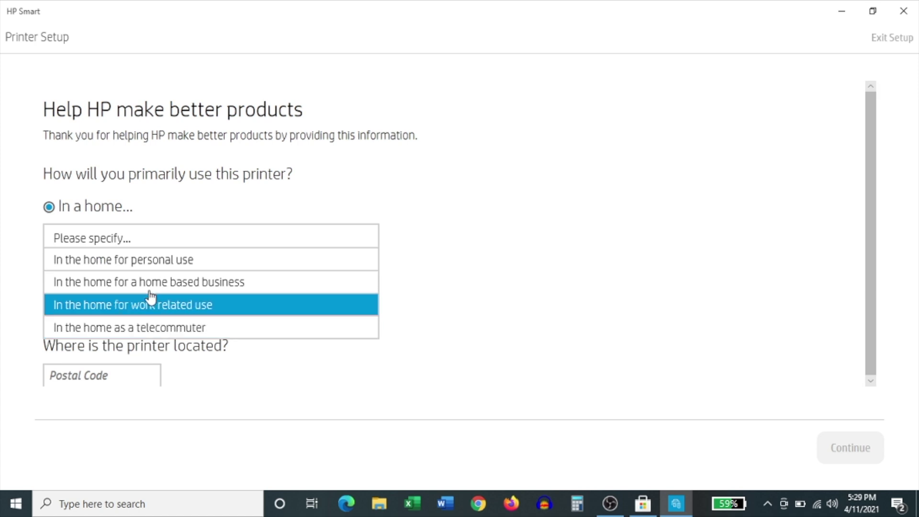
left_click(157, 261)
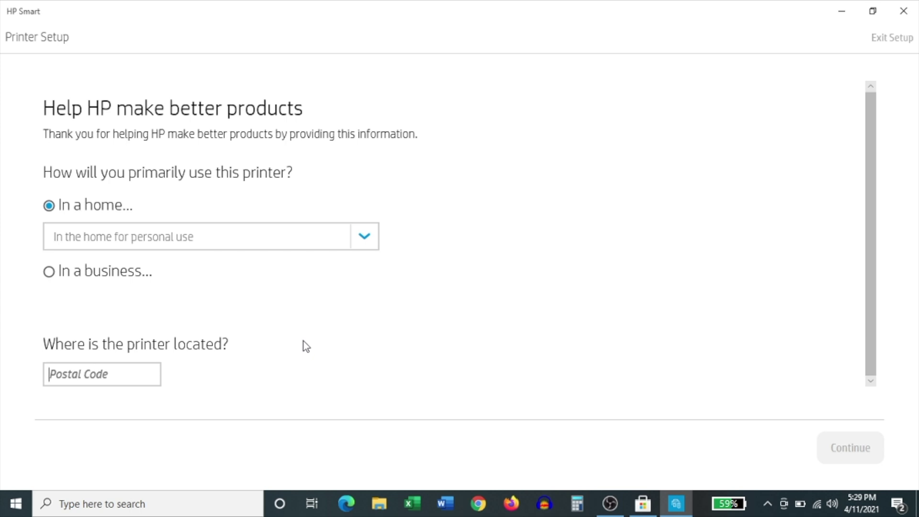
type("07")
key("Return")
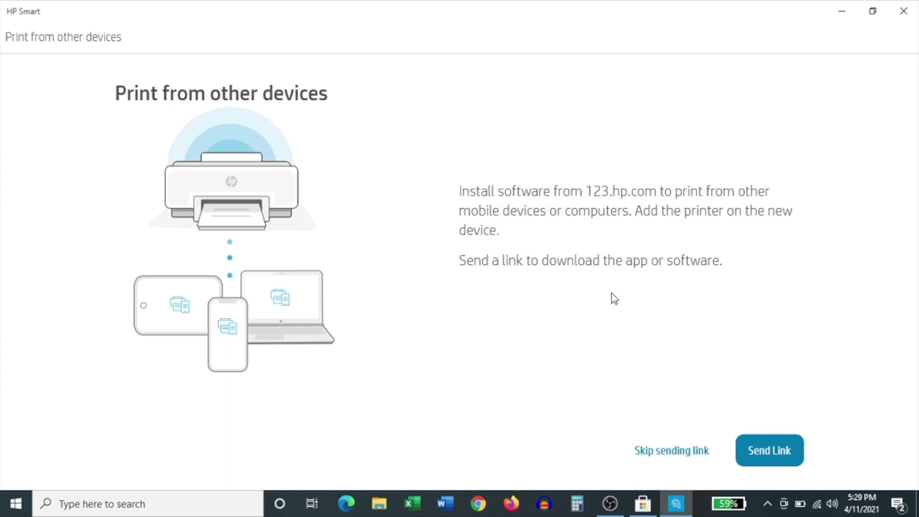
Skip sending the app link and printing a test page to finish setup.
left_click(669, 455)
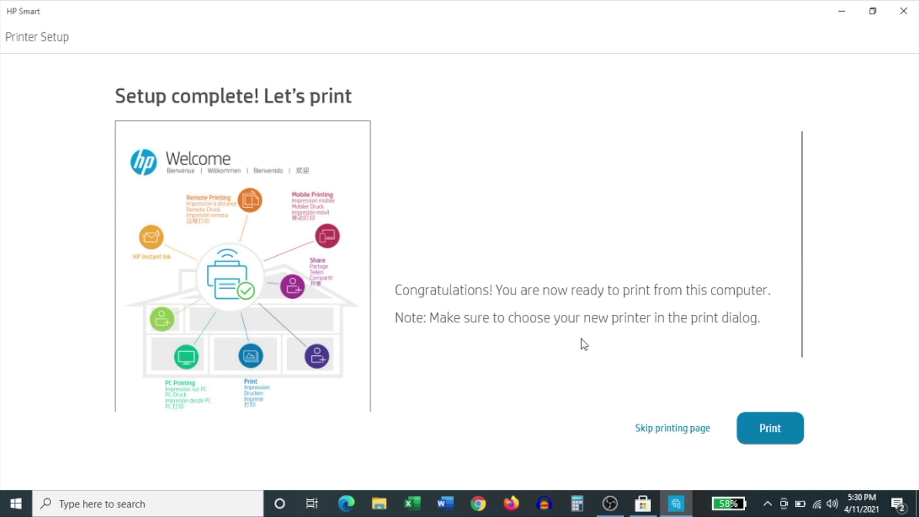
left_click(766, 433)
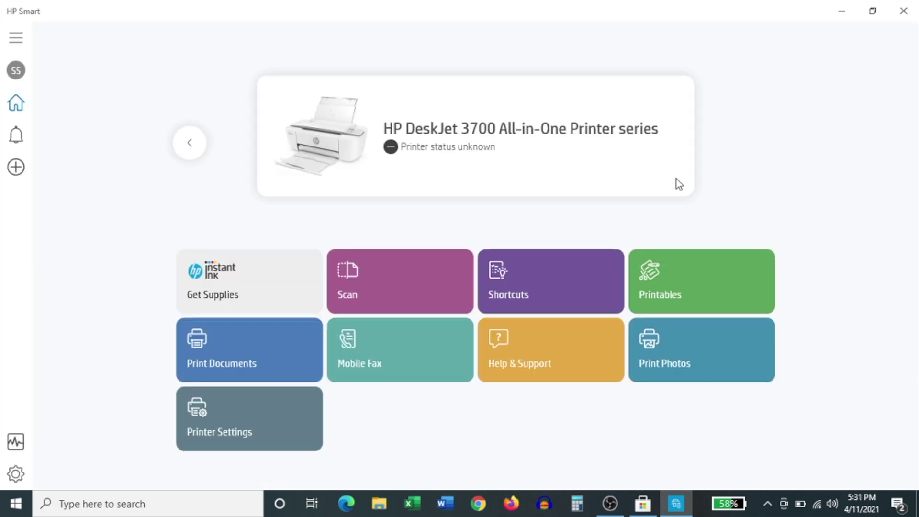